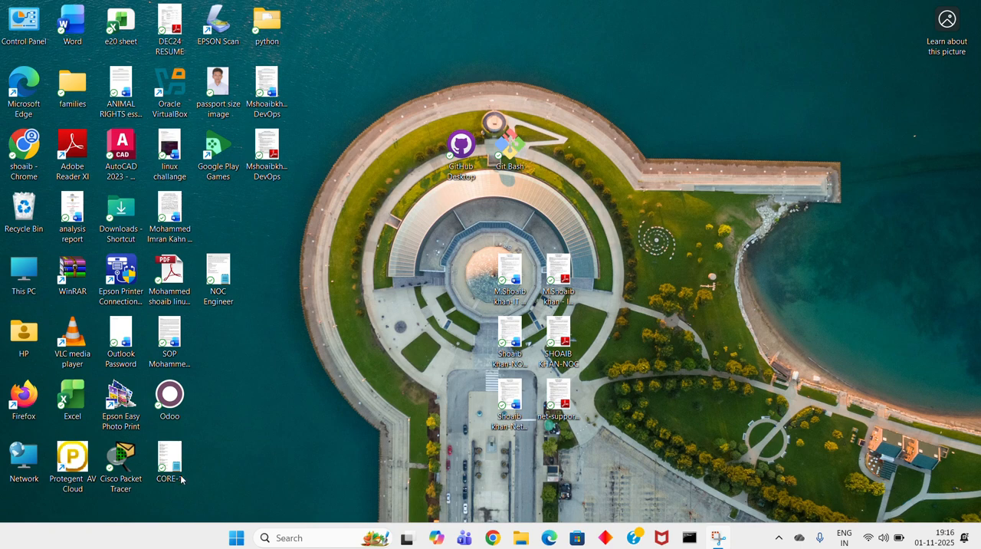
- Turn off the computer's Wi-Fi connection in the Windows quick settings
left_click(883, 538)
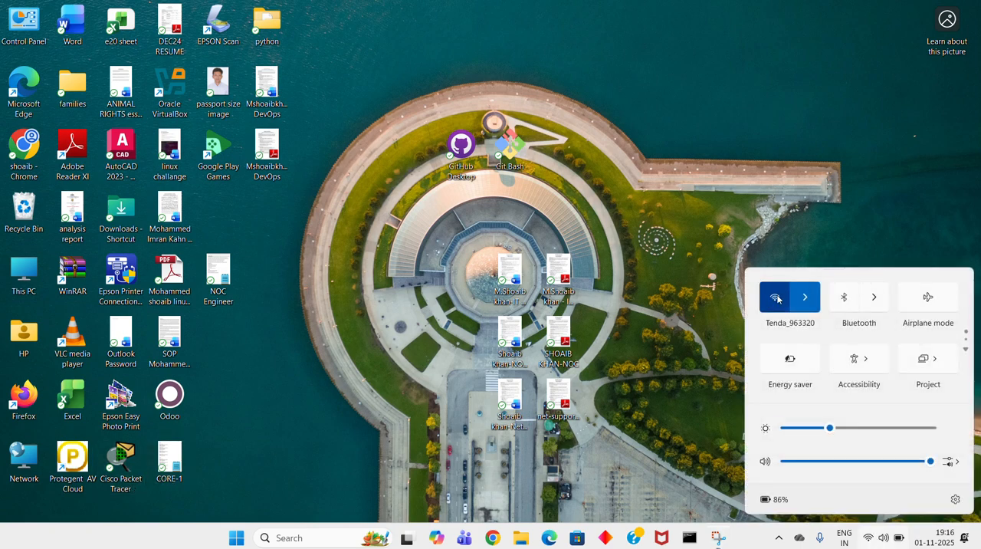
left_click(776, 298)
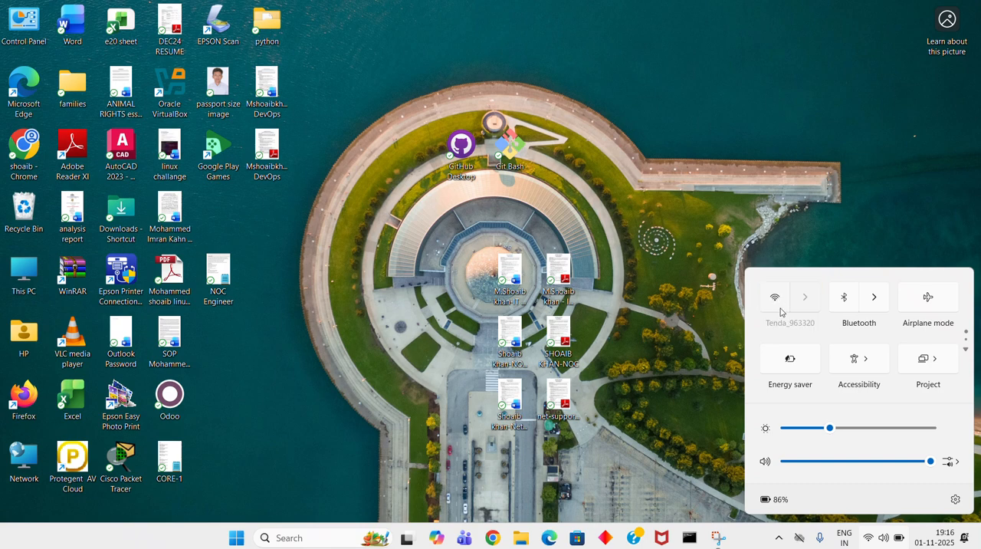
left_click(444, 279)
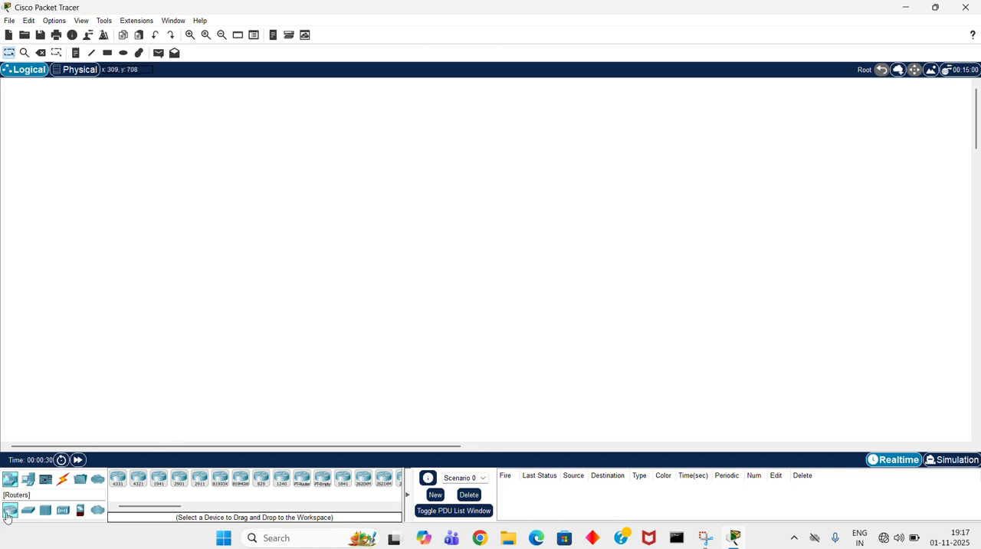
- Place two PCs side by side in the logical workspace and a 2960 switch above and between them
left_click(27, 479)
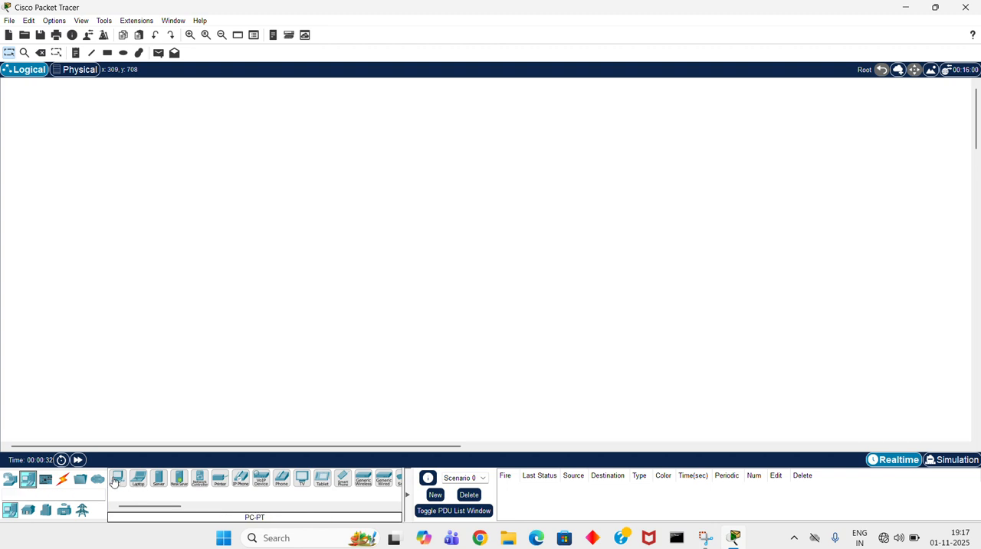
left_click_drag(115, 480, 307, 302)
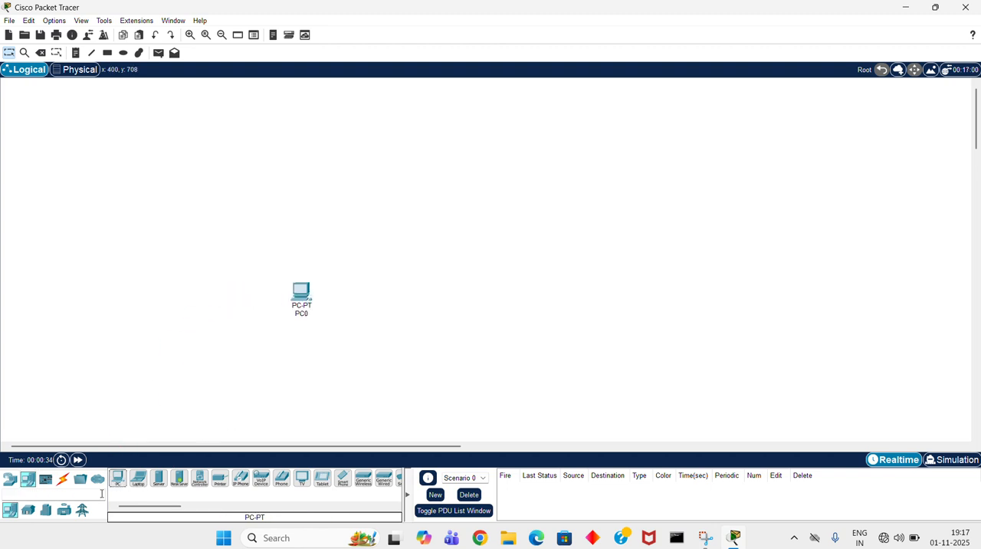
left_click_drag(119, 482, 398, 300)
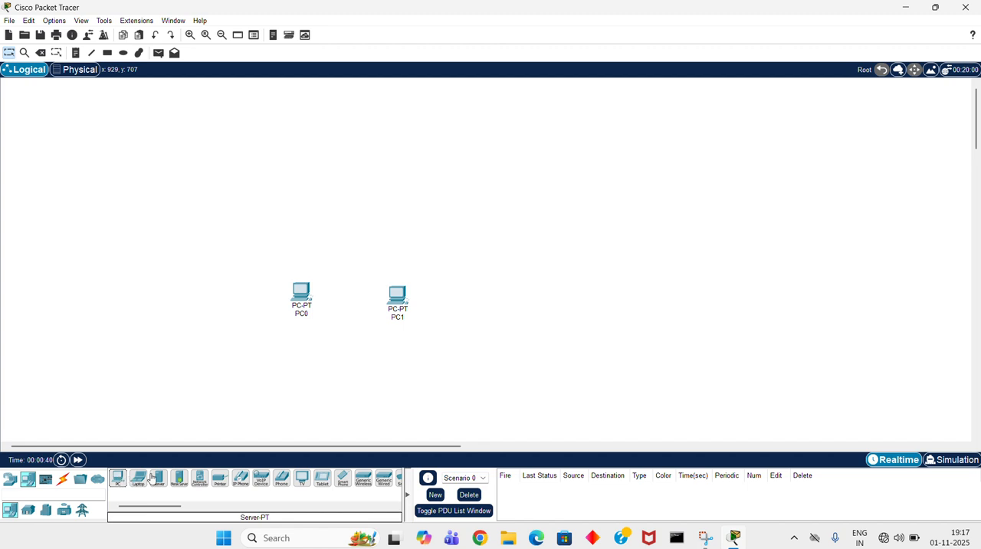
left_click(11, 479)
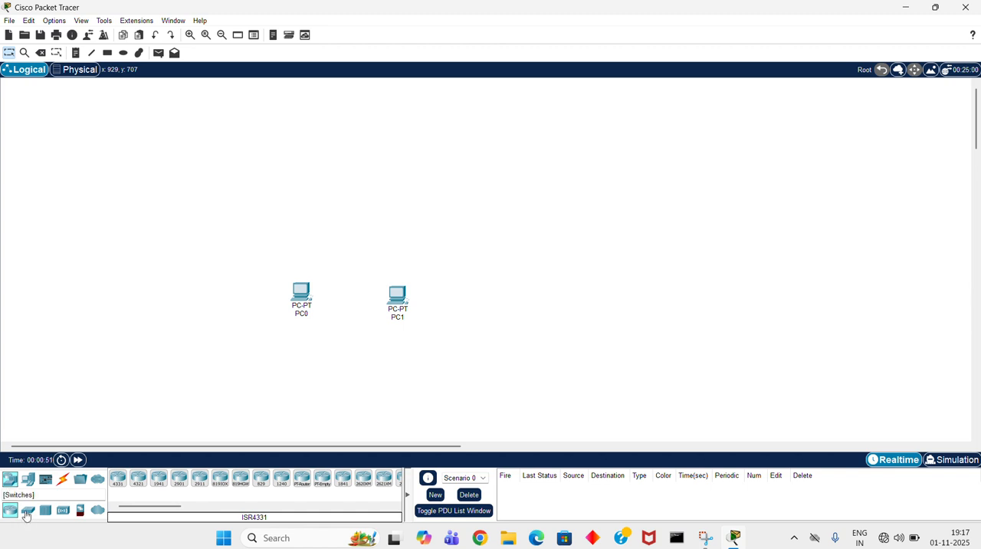
left_click(26, 512)
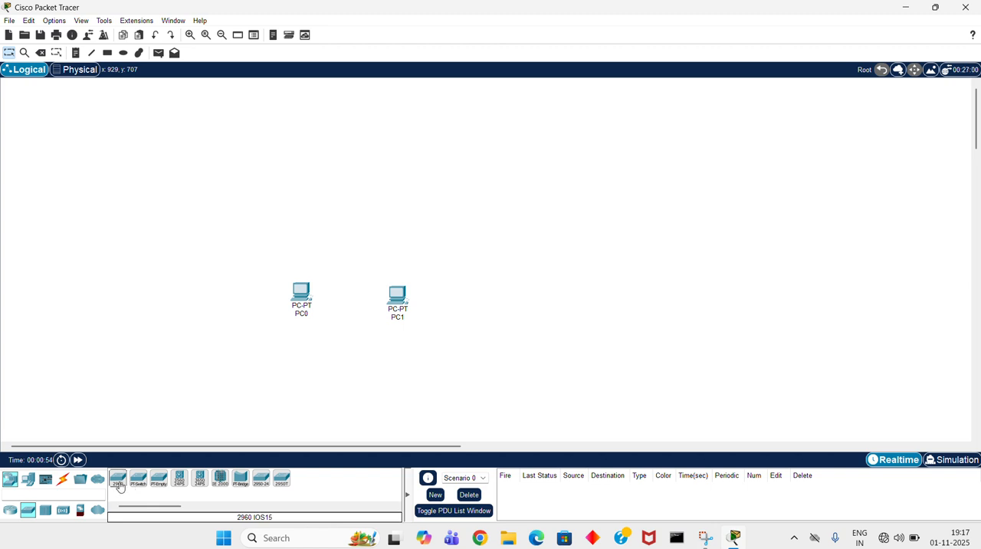
left_click_drag(120, 486, 358, 230)
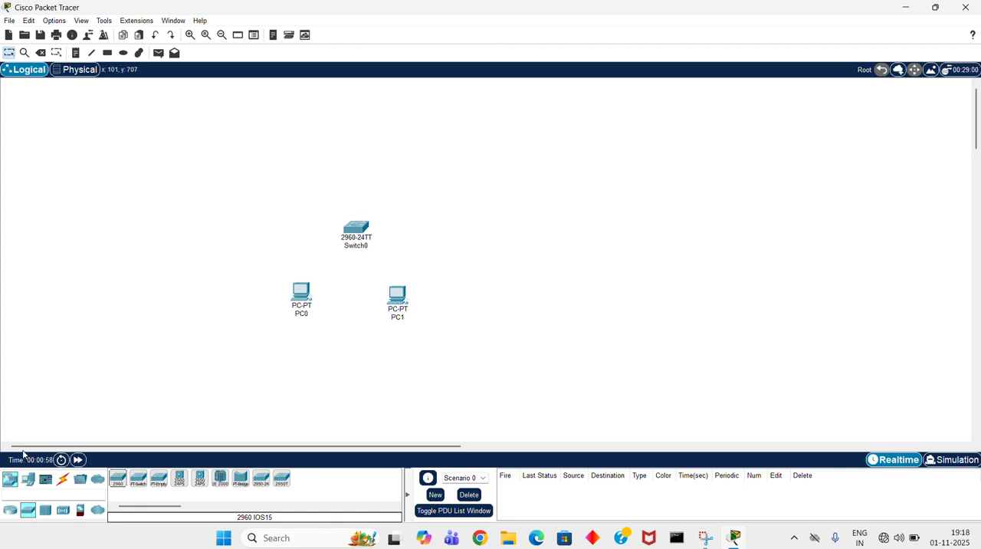
- Connect PC0's FastEthernet0 port to the switch's FastEthernet0/1 port with a copper straight-through cable
left_click(63, 479)
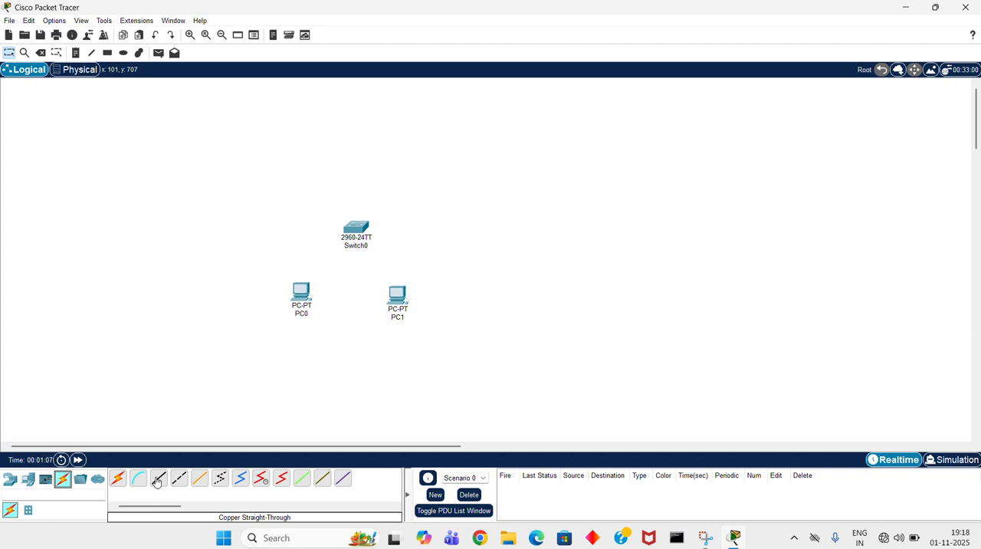
left_click(157, 481)
left_click(158, 481)
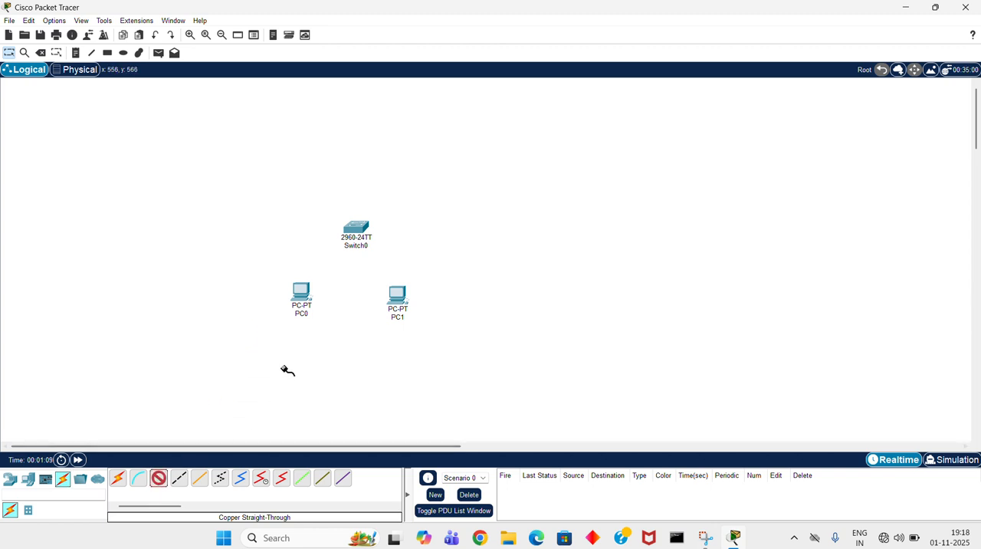
left_click(309, 298)
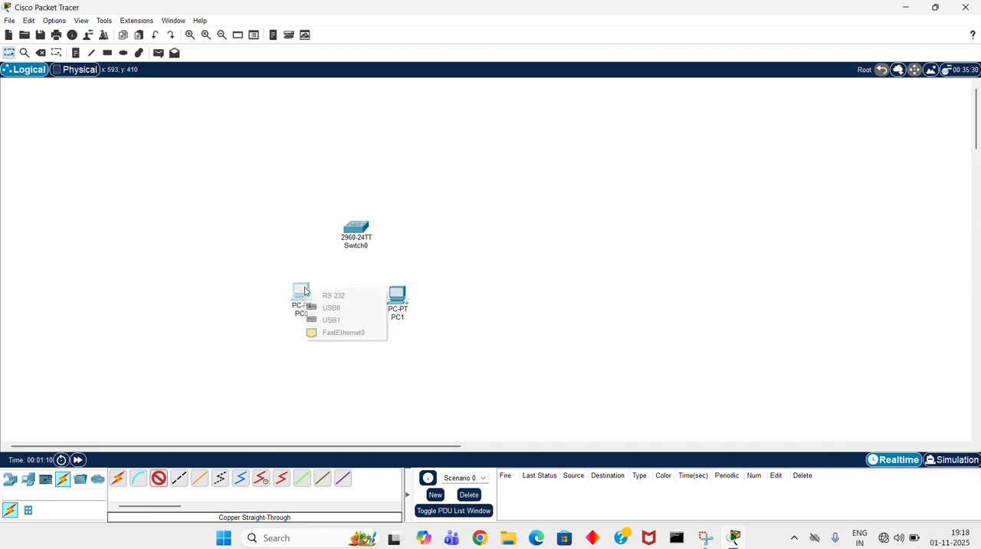
left_click(345, 333)
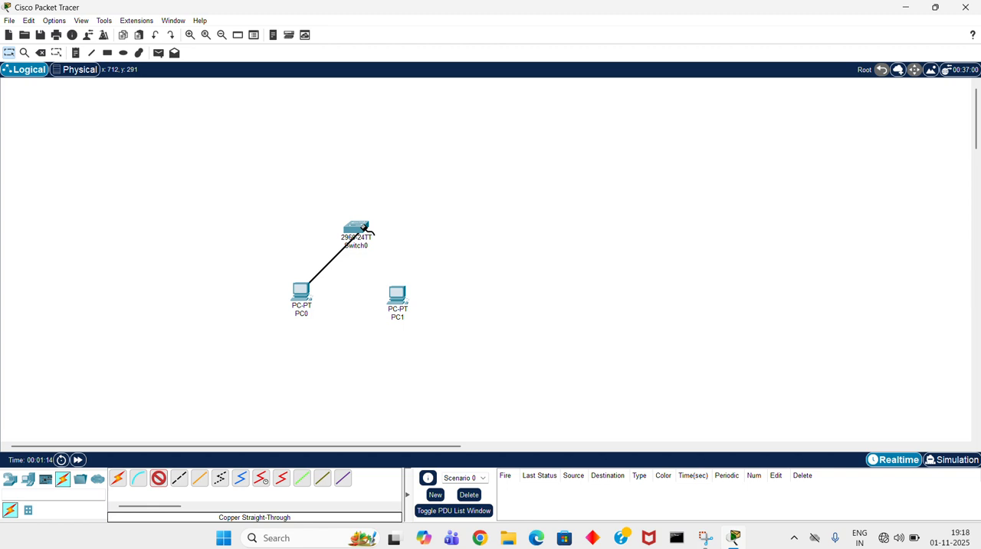
left_click(360, 227)
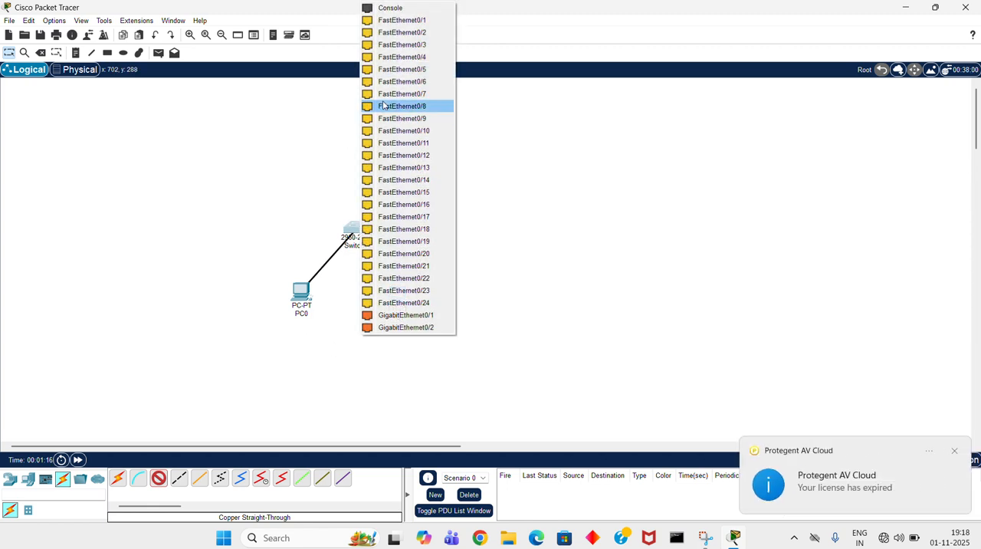
left_click(394, 20)
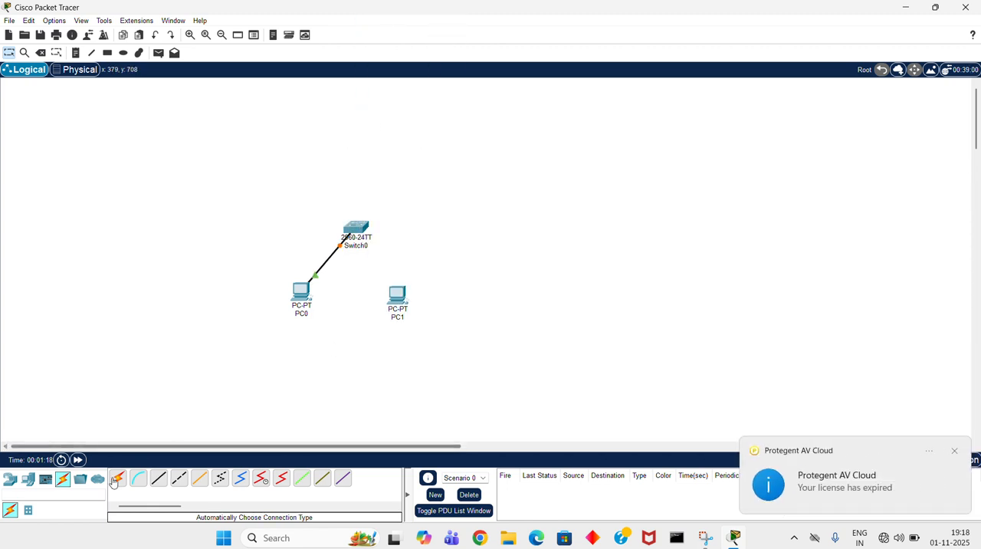
- Connect PC1 to the switch's FastEthernet0/2 port with a copper straight-through cable
left_click(157, 487)
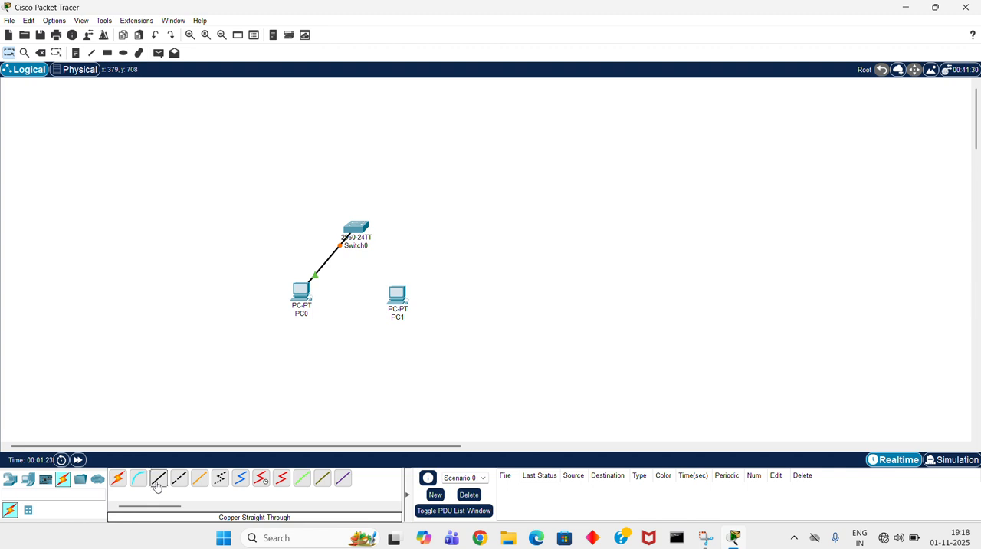
left_click(400, 293)
left_click(438, 338)
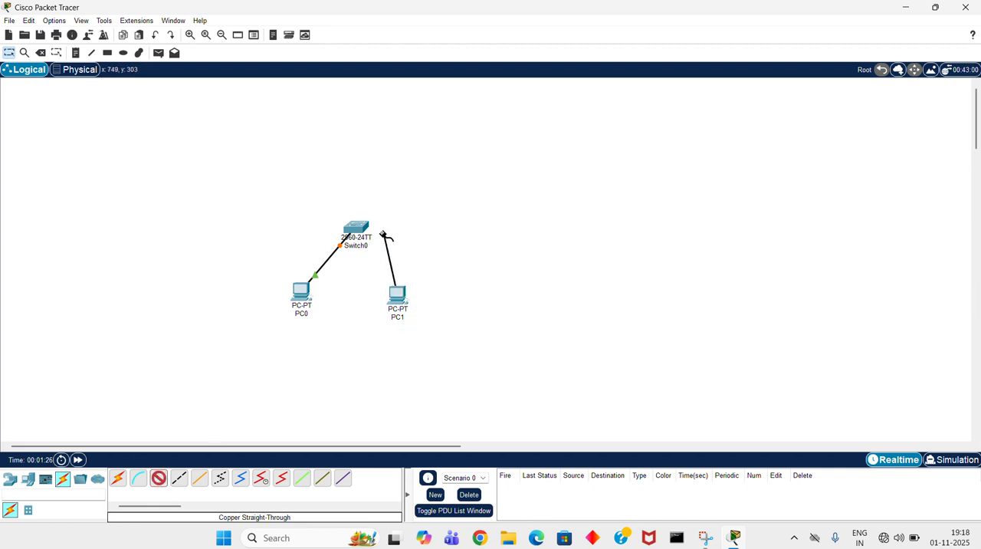
left_click(358, 229)
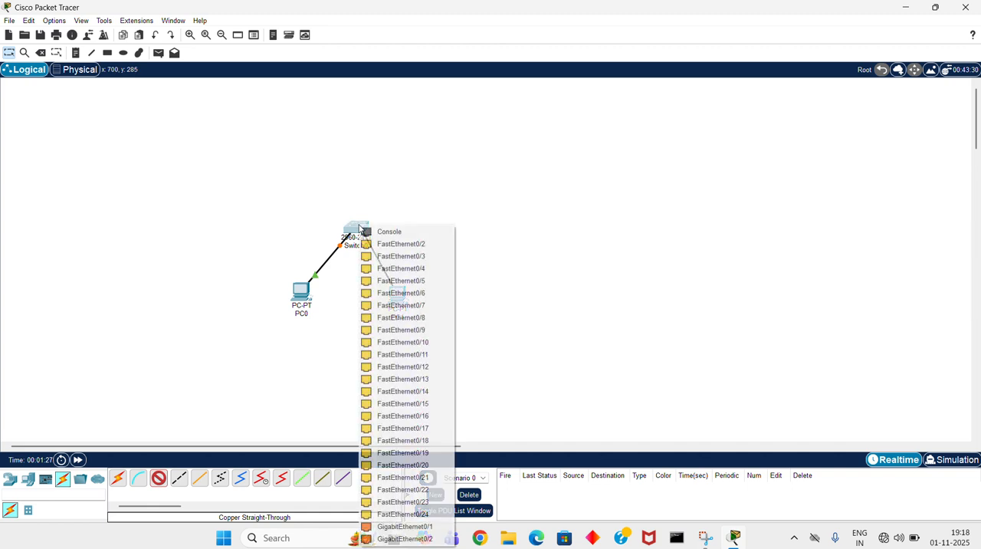
left_click(414, 244)
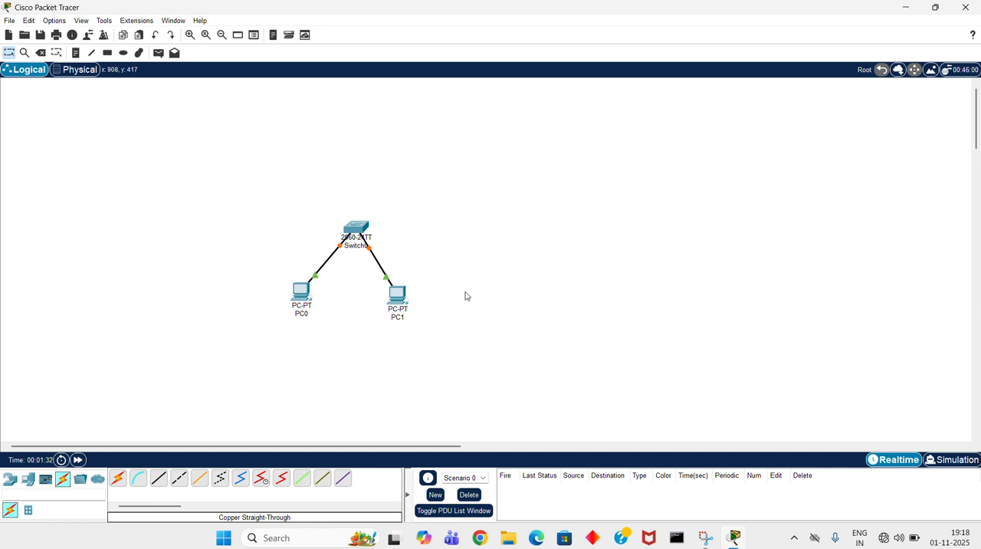
- Open PC0's desktop applications
left_click(299, 292)
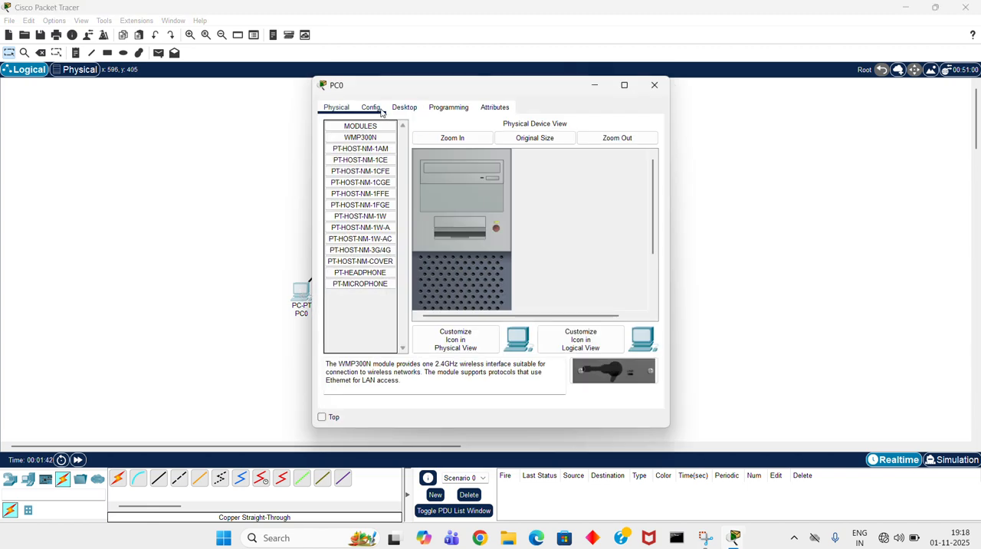
left_click(410, 109)
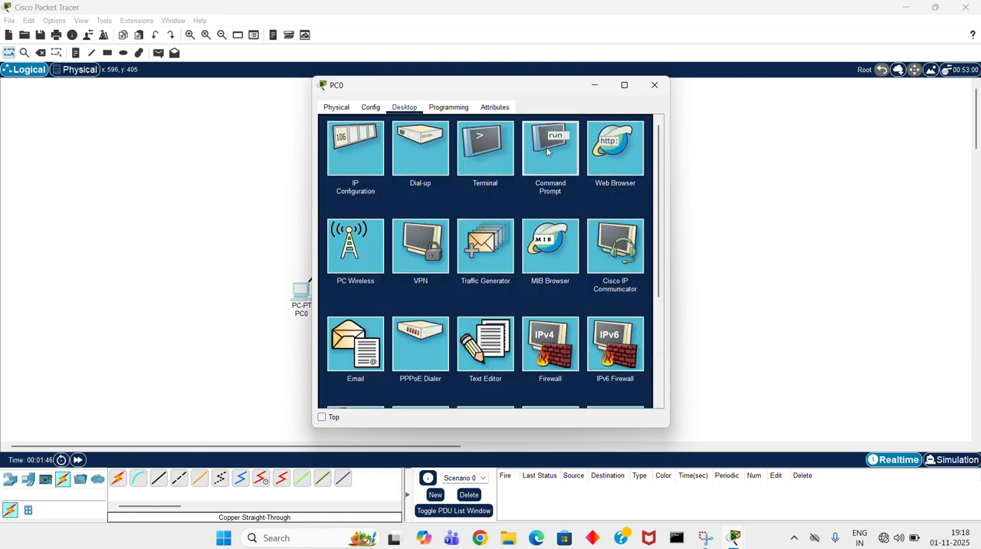
left_click(548, 151)
left_click(337, 108)
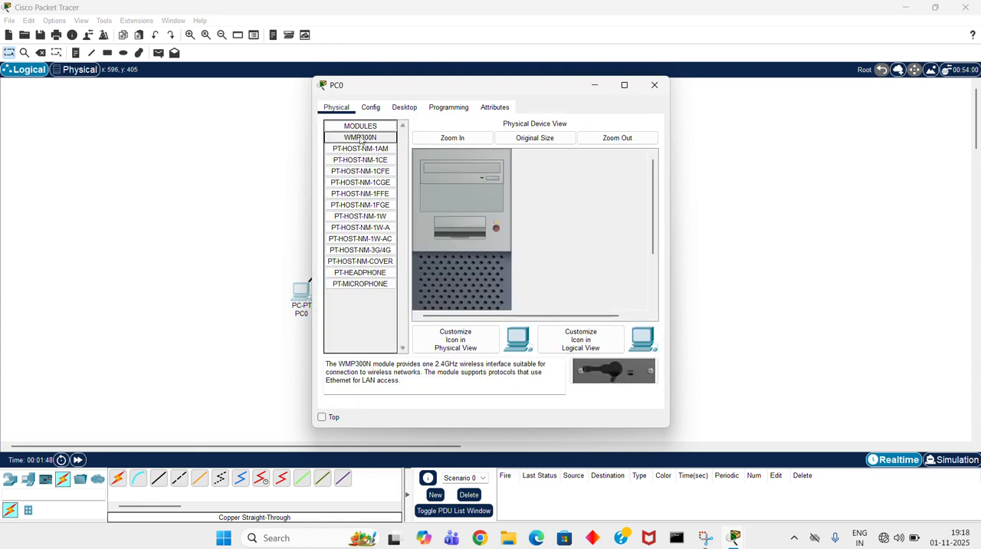
left_click(407, 109)
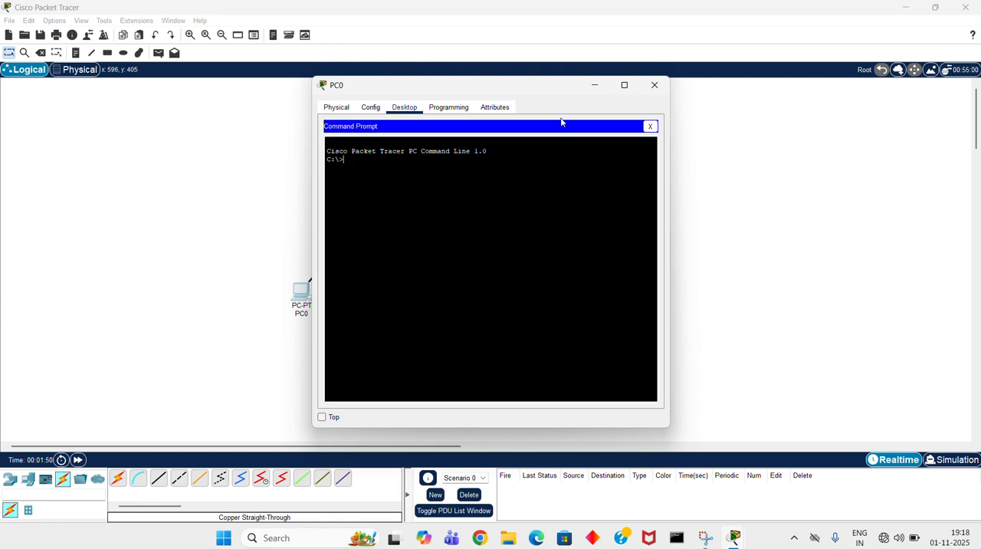
left_click(650, 127)
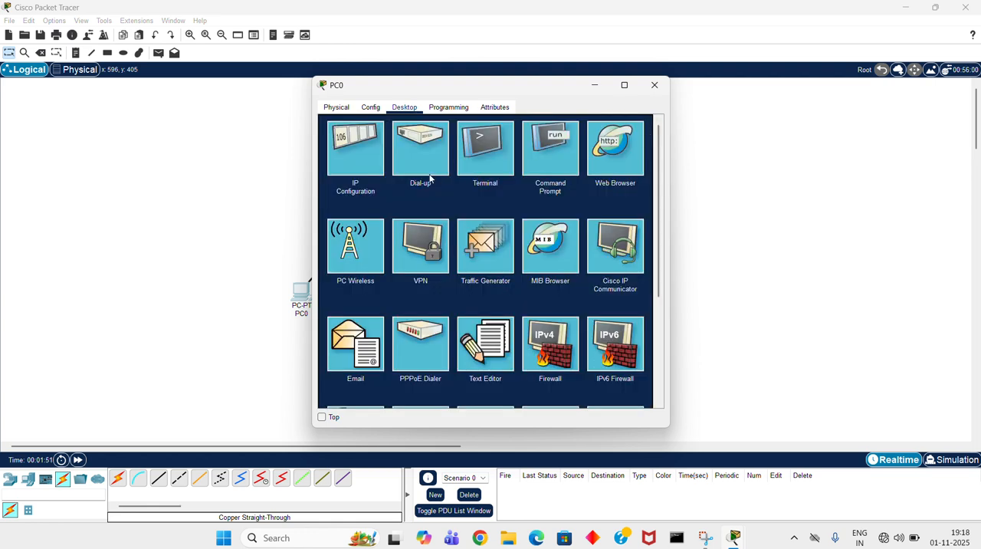
- Give PC0 the static IPv4 address 192.168.10.10 with subnet mask 255.255.255.0 and close its window
left_click(355, 157)
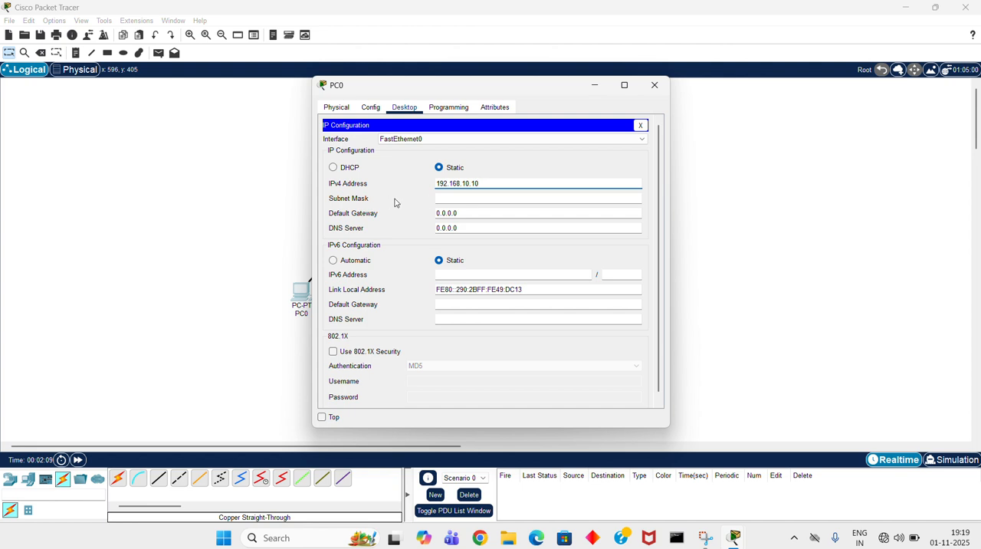
left_click(470, 198)
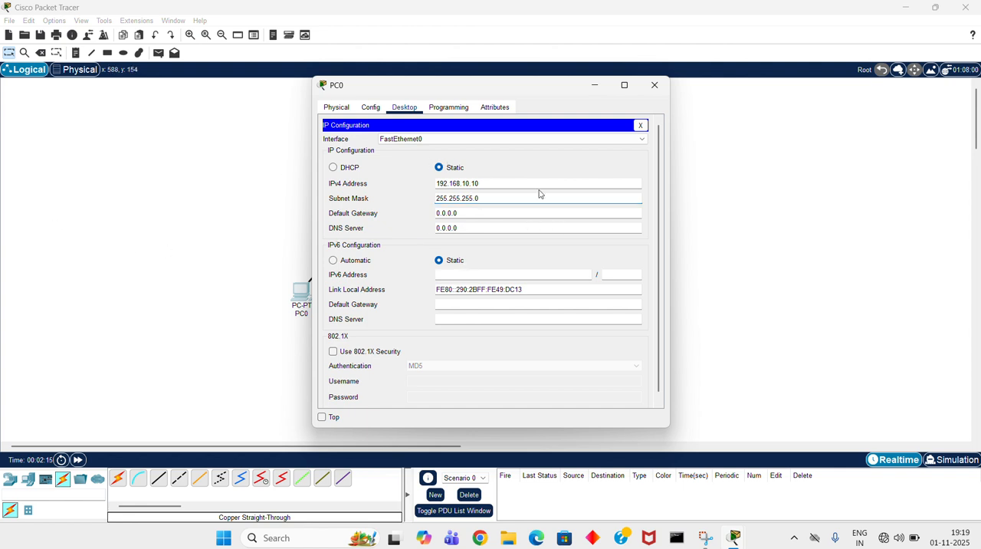
left_click(657, 90)
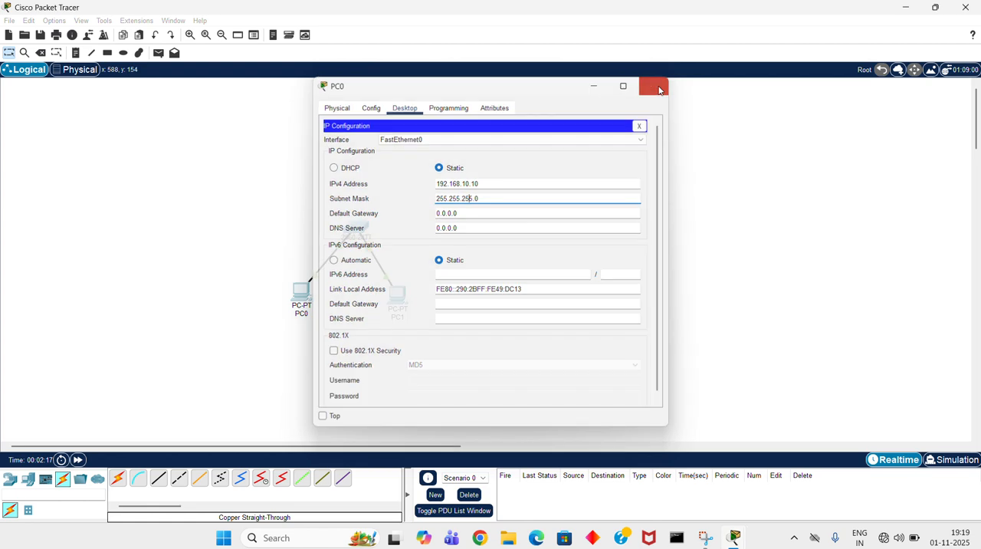
- Give PC1 the static IPv4 address 192.168.10.20 with subnet mask 255.255.255.0 and close its window
left_click(402, 296)
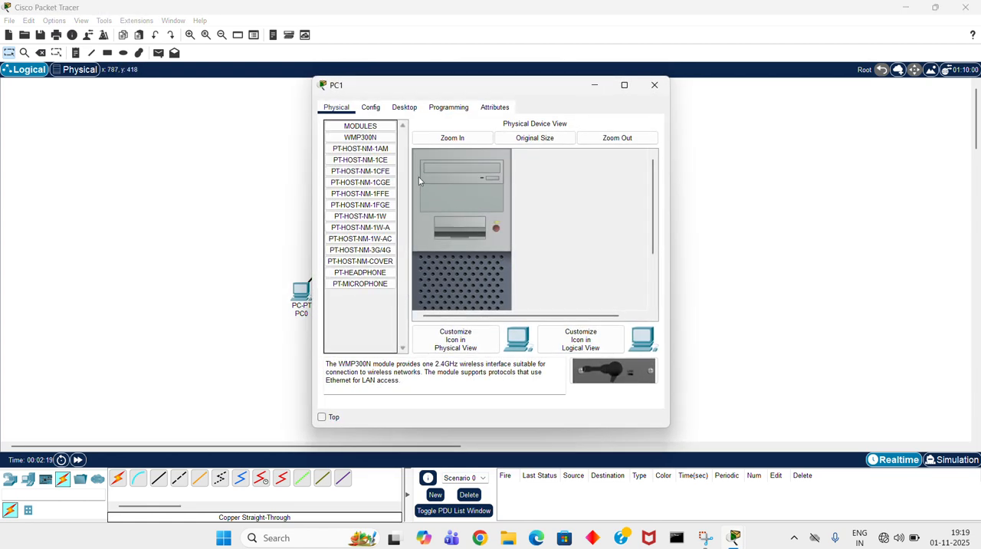
left_click(401, 108)
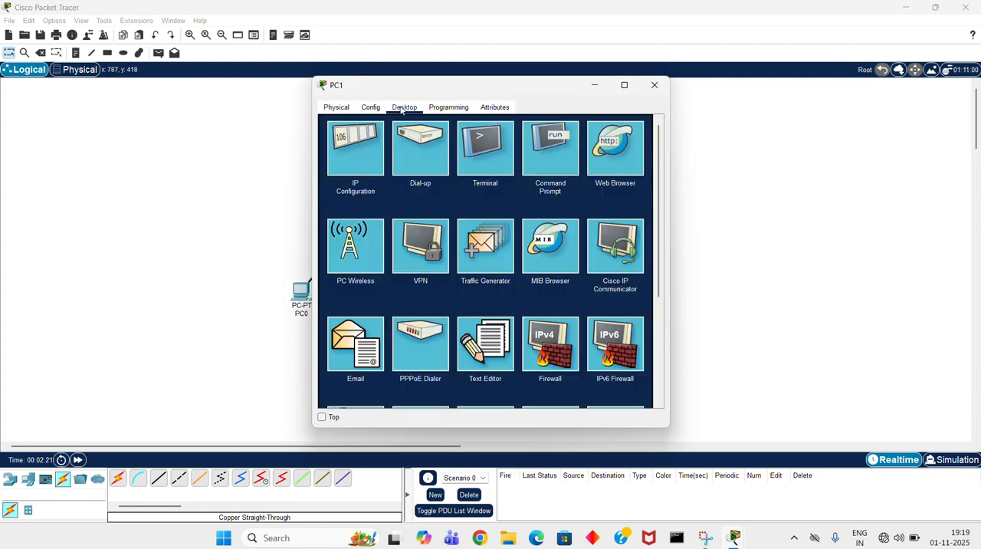
left_click(374, 181)
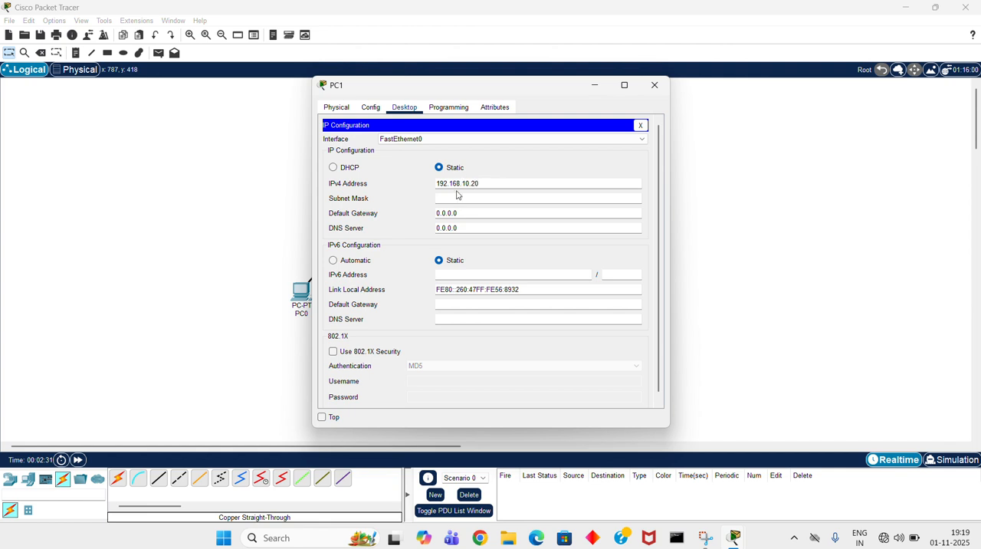
left_click(457, 194)
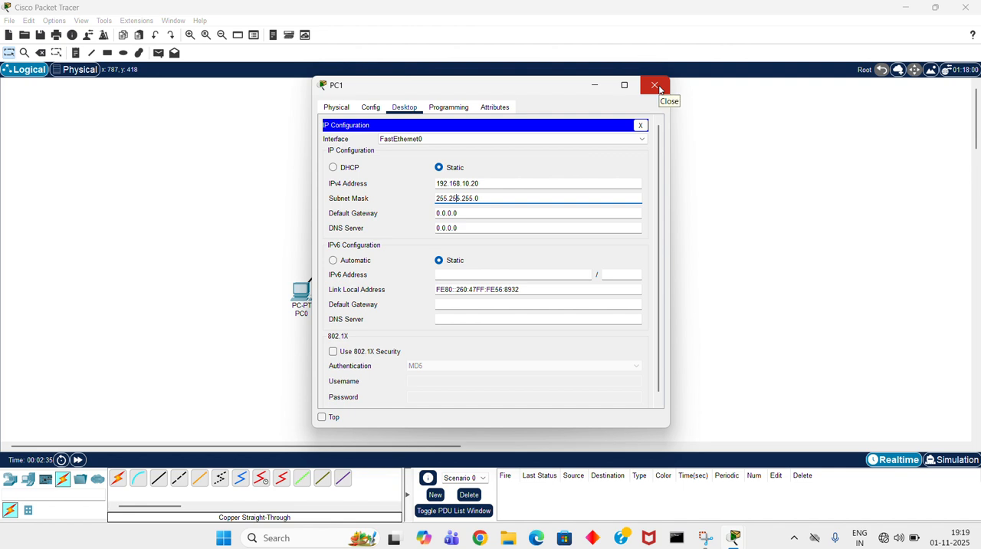
left_click(658, 87)
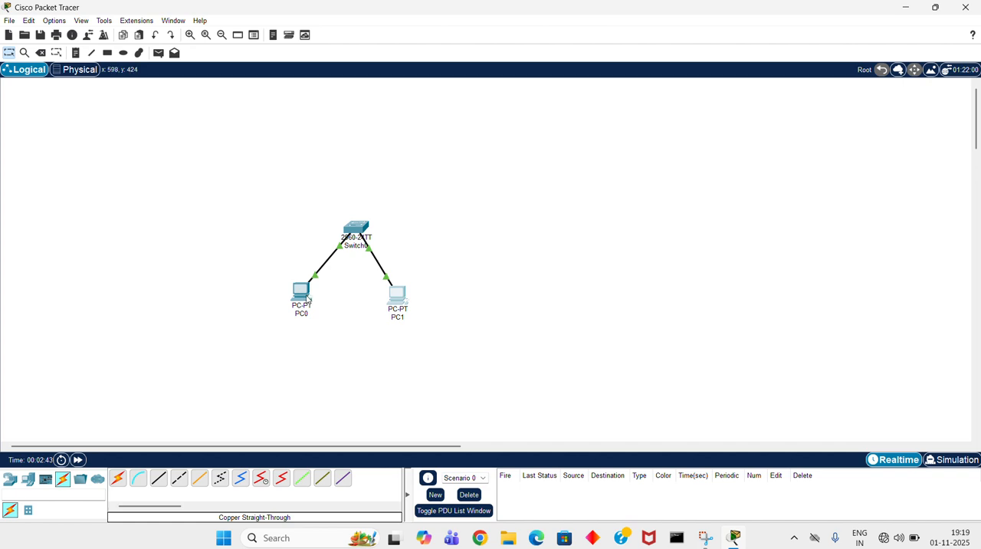
- Ping 192.168.10.20 from PC0's command prompt and close the PC0 window
left_click(302, 293)
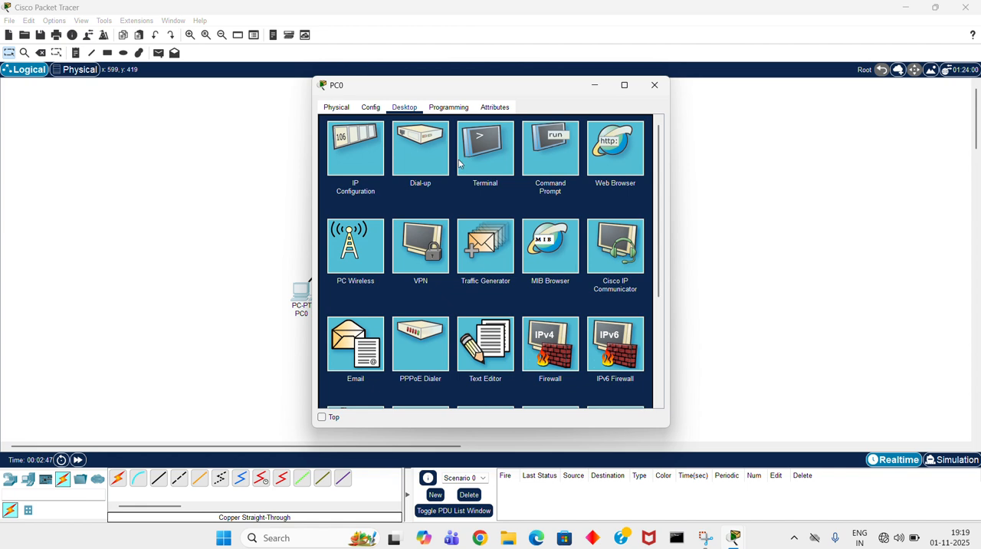
left_click(549, 145)
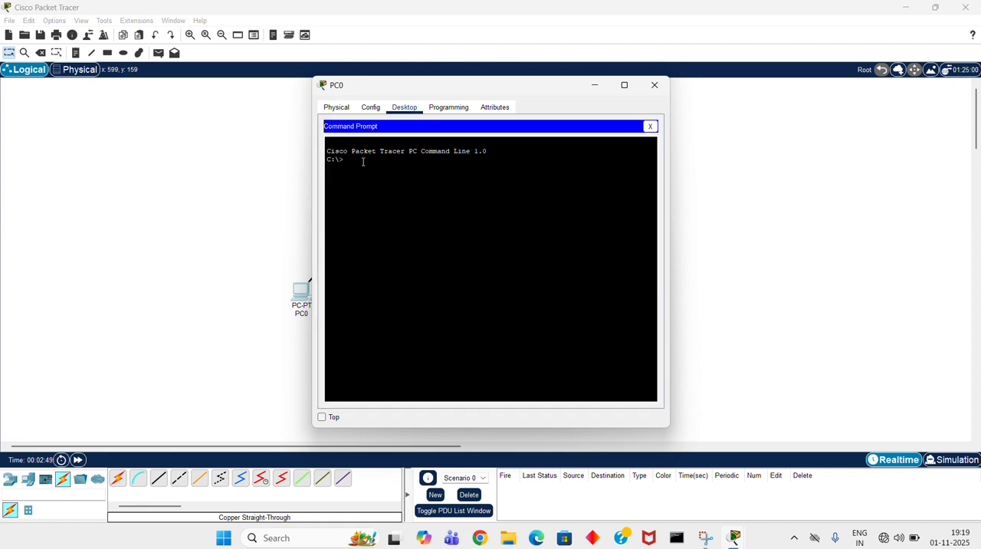
type("ping 192.168.10.20")
key("Return")
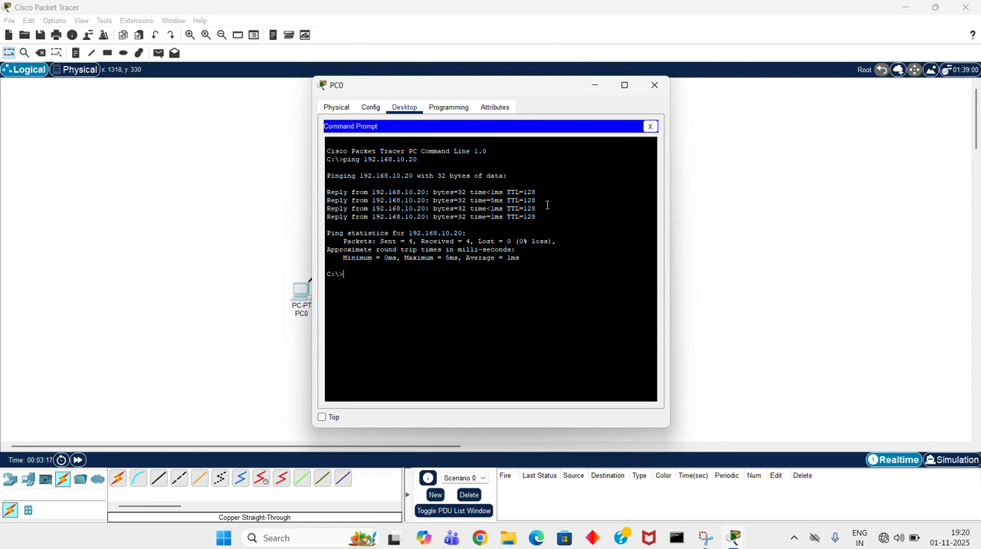
left_click(655, 85)
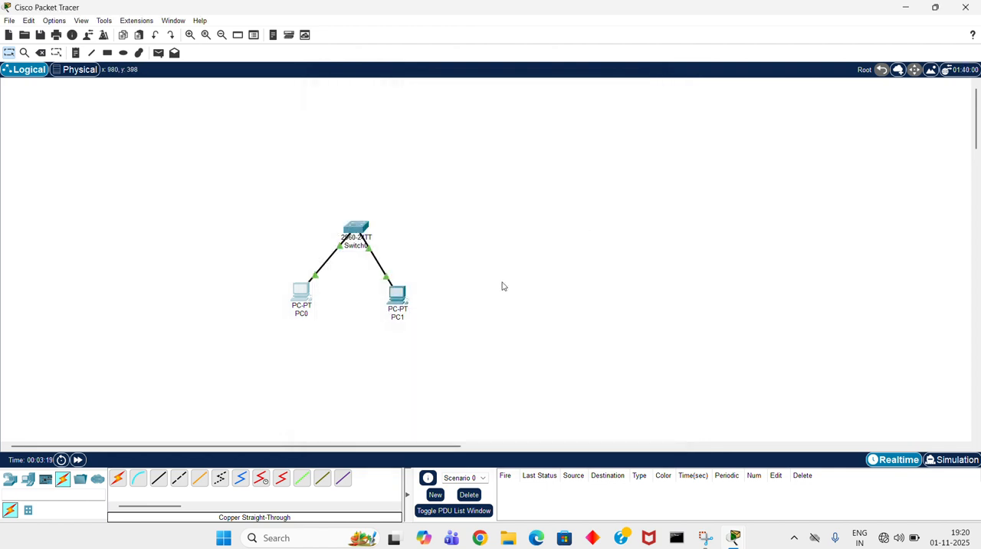
- Ping 192.168.10.20 from PC1's command prompt and close the PC1 window
left_click(397, 296)
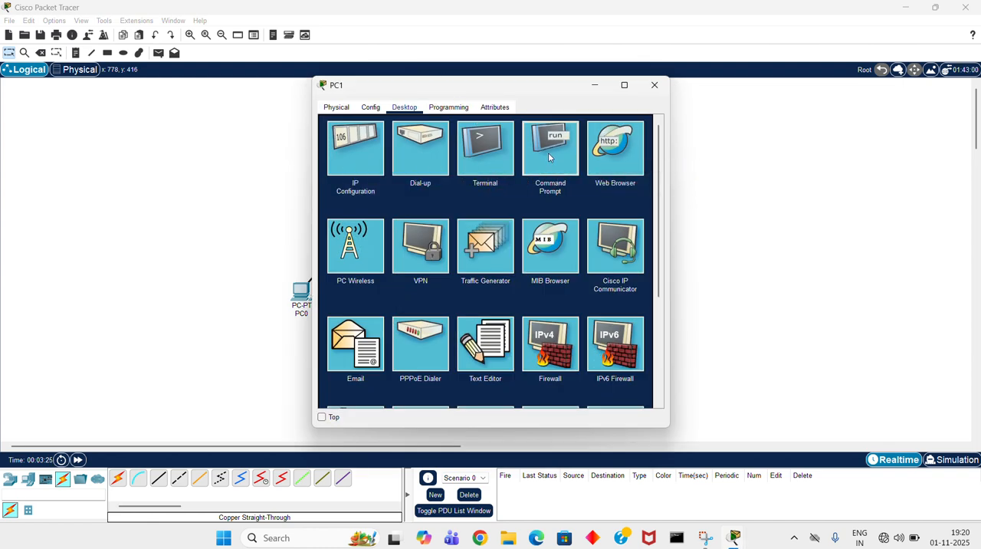
left_click(549, 152)
type("p")
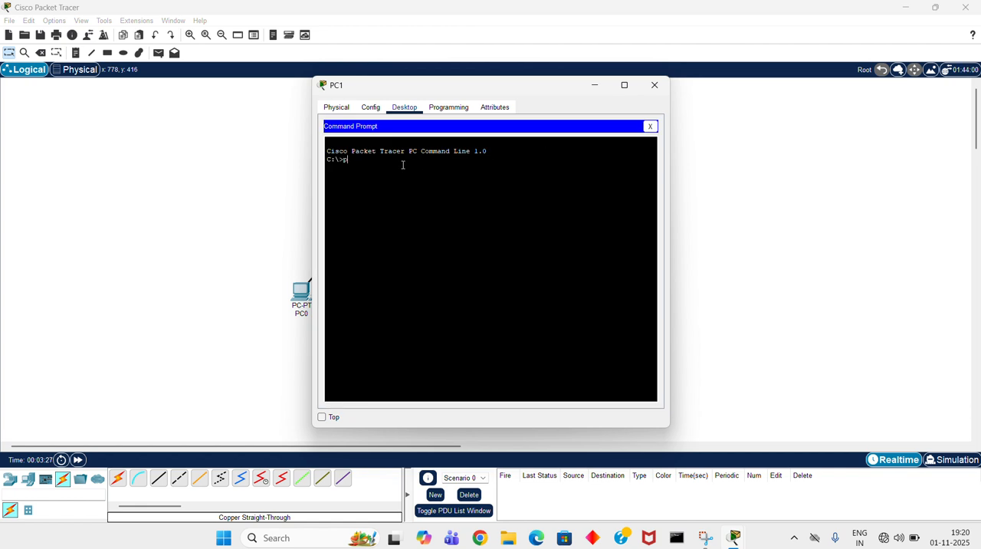
type("ing 192.168.10.20")
key("Return")
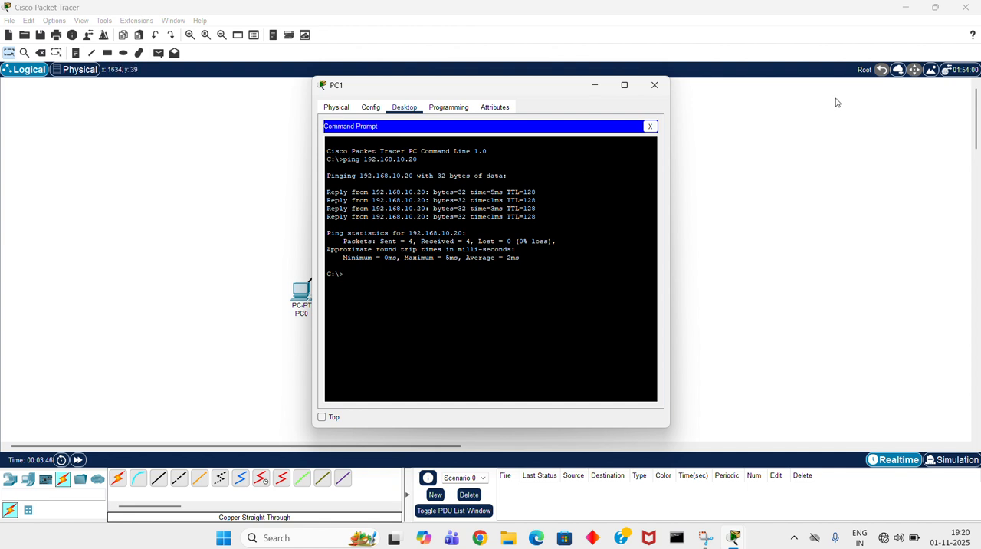
left_click(661, 87)
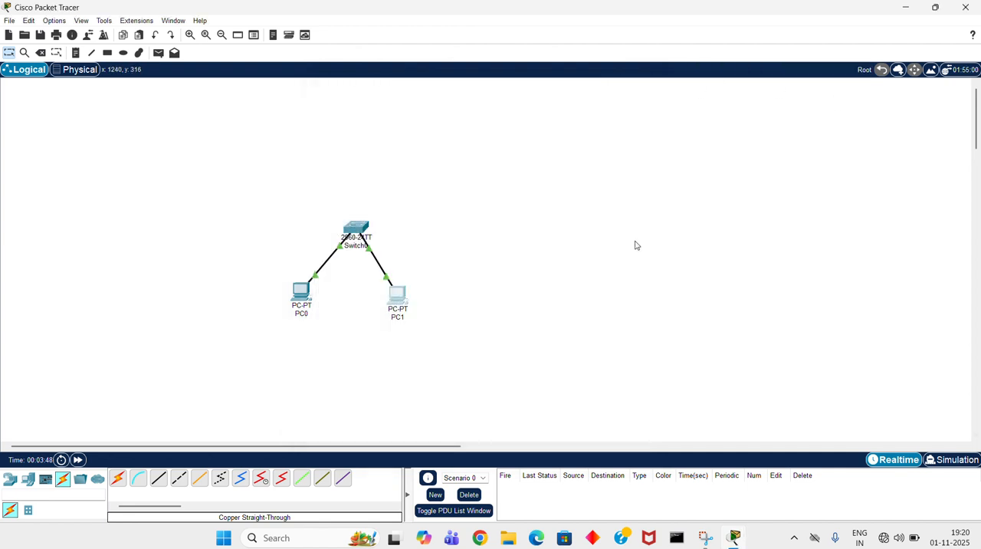